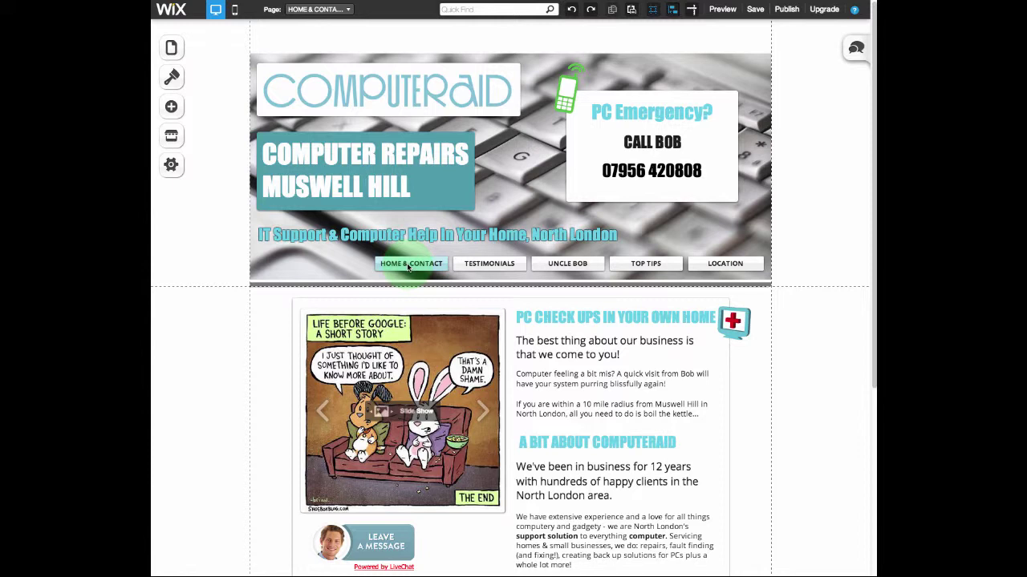
From the Pages panel, start adding a new page to the ComputerAid site.
drag(202, 77, 234, 57)
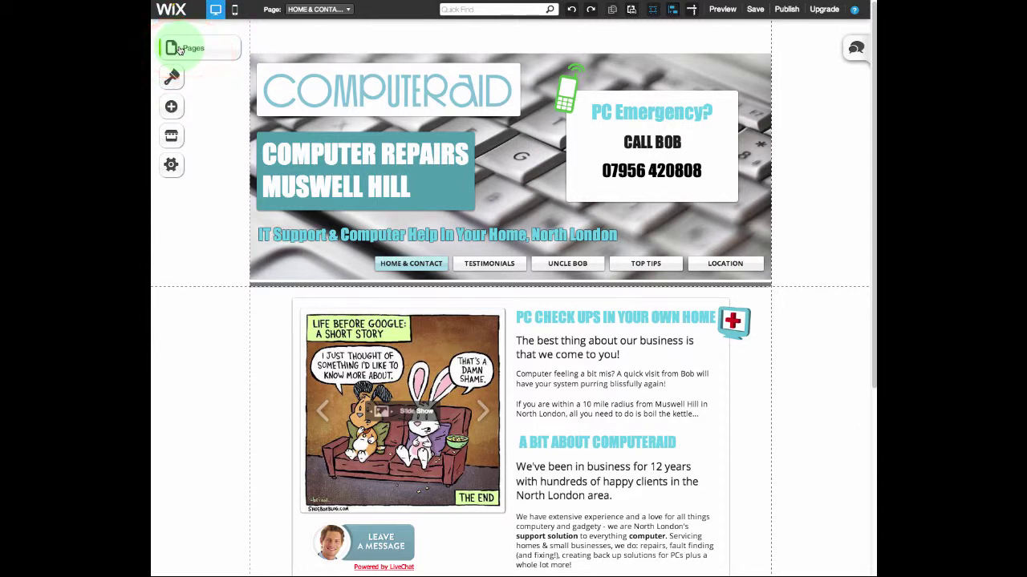
click(180, 49)
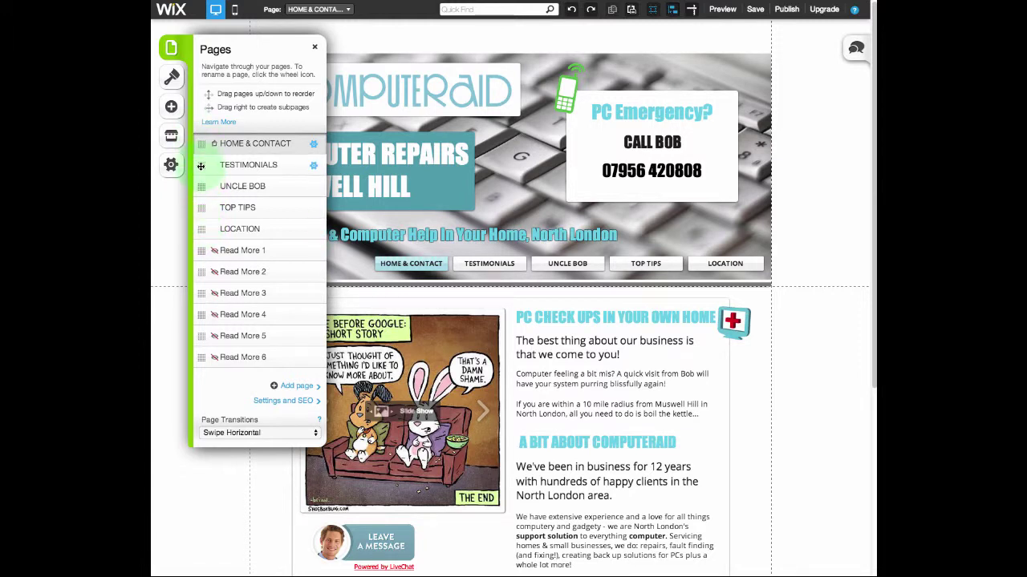
drag(201, 166, 231, 187)
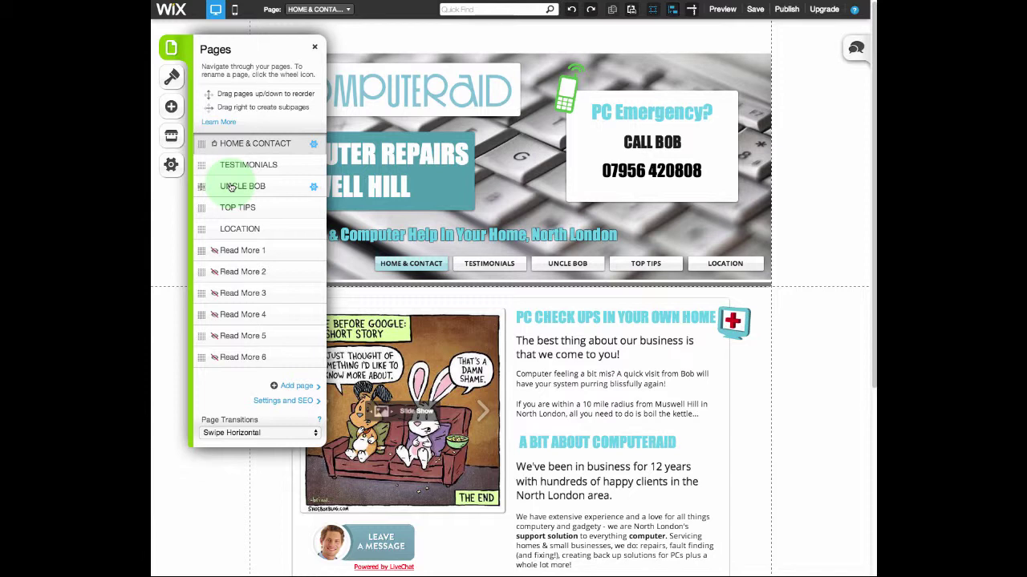
click(297, 389)
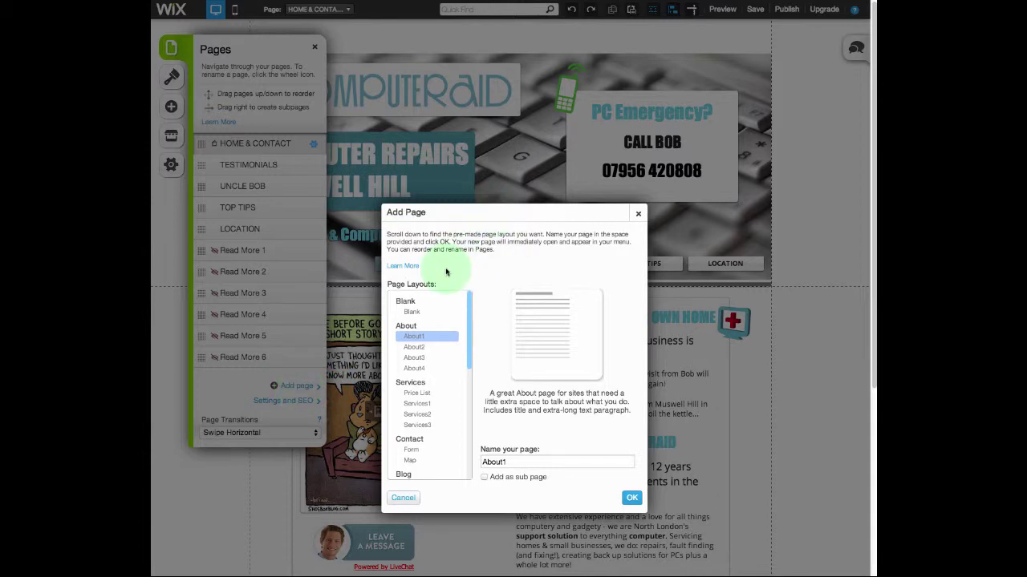
Preview the Blank, About and Price List layouts, then choose About1.
click(416, 313)
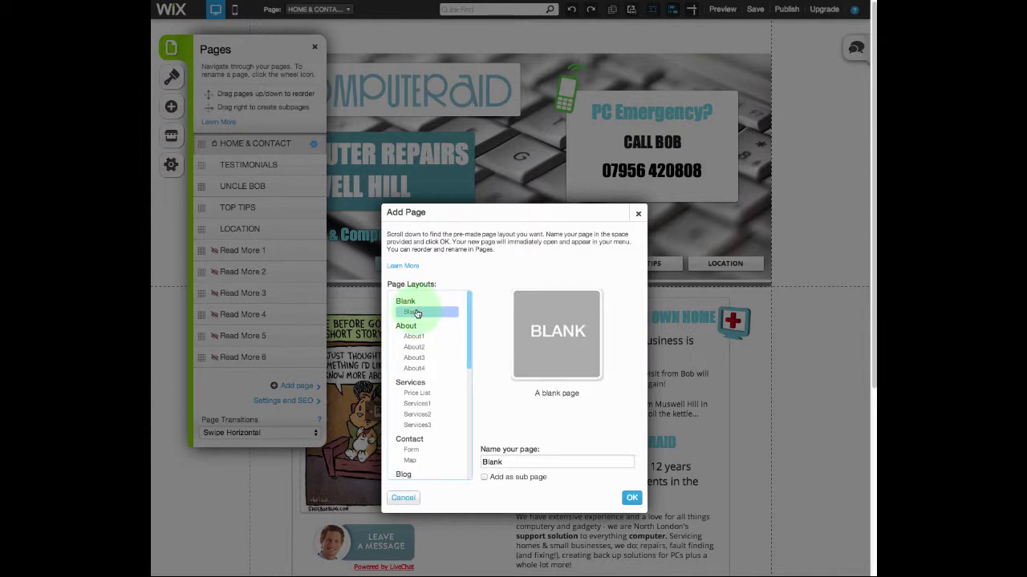
click(414, 337)
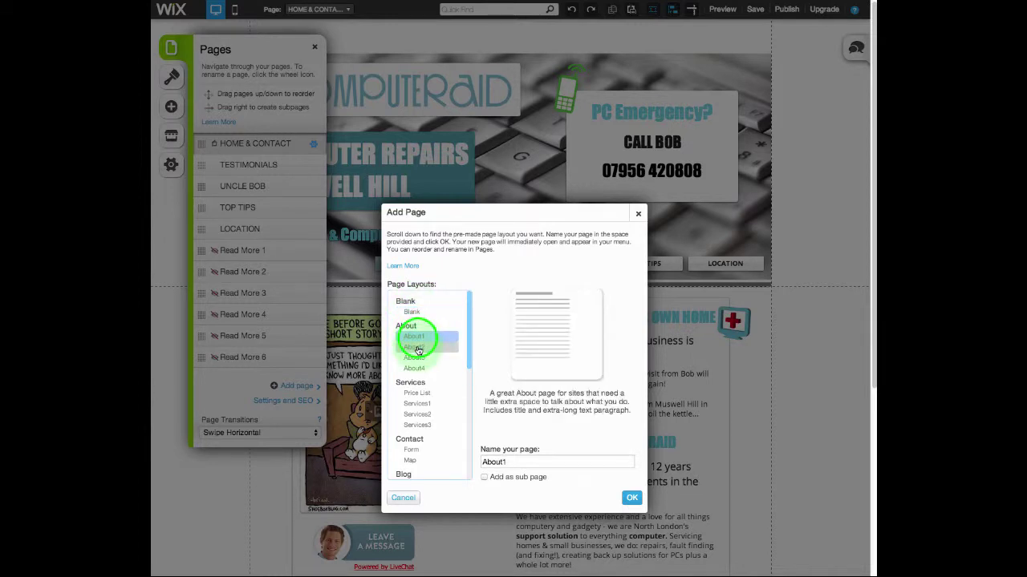
click(417, 347)
click(416, 357)
click(416, 368)
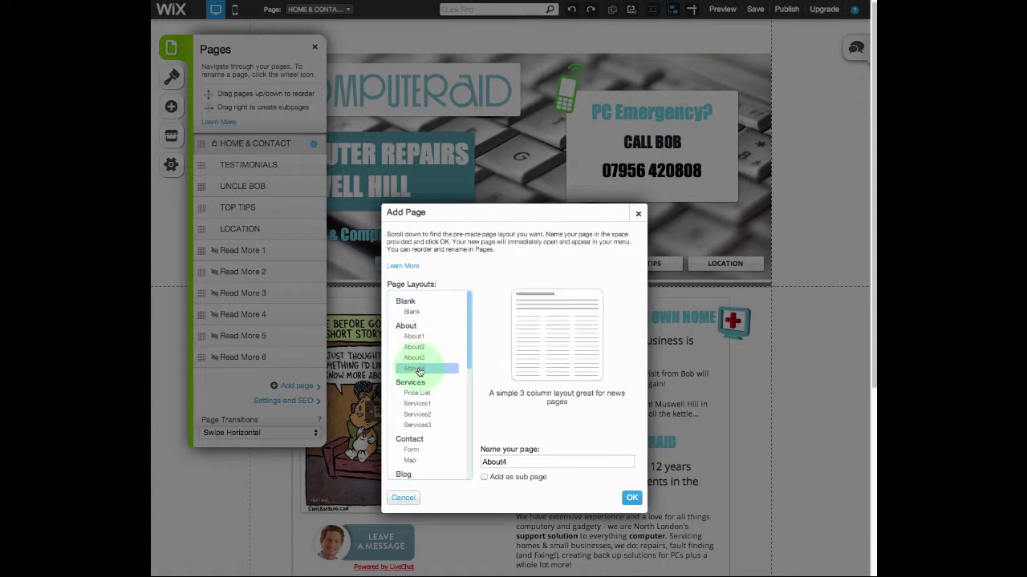
click(417, 393)
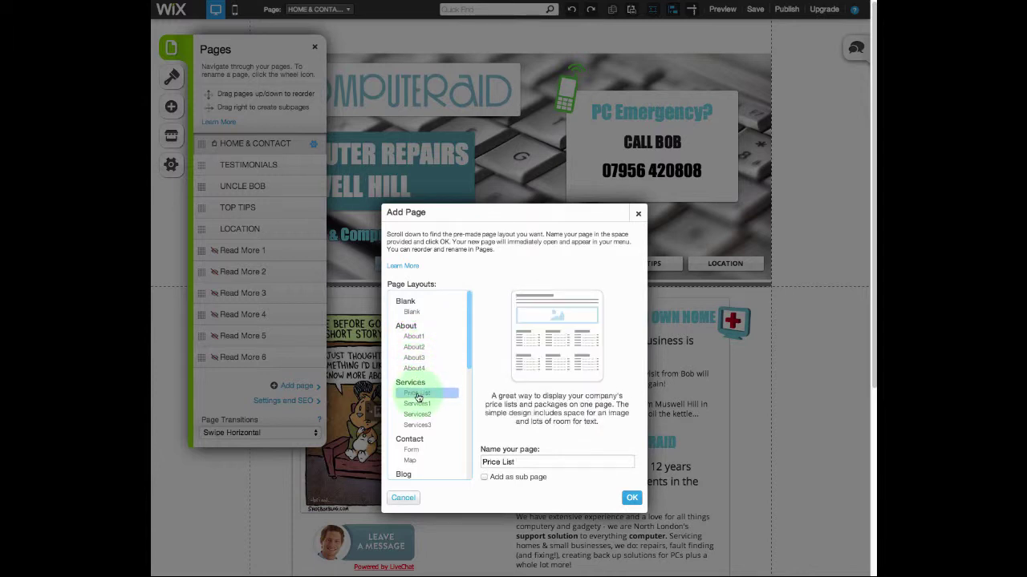
click(416, 337)
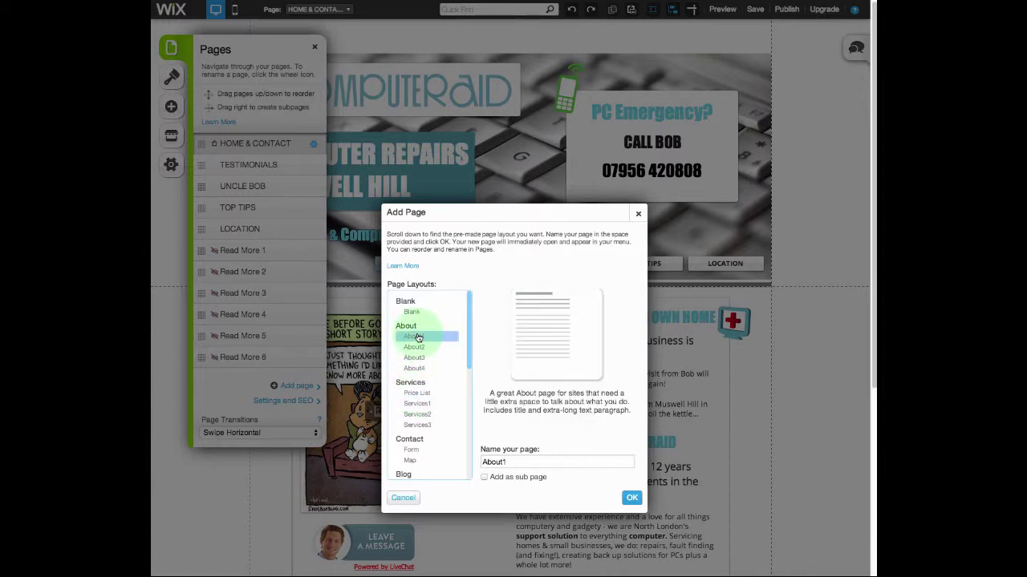
Name the new page 'Test' and create it as a subpage.
double_click(514, 462)
text(Tes)
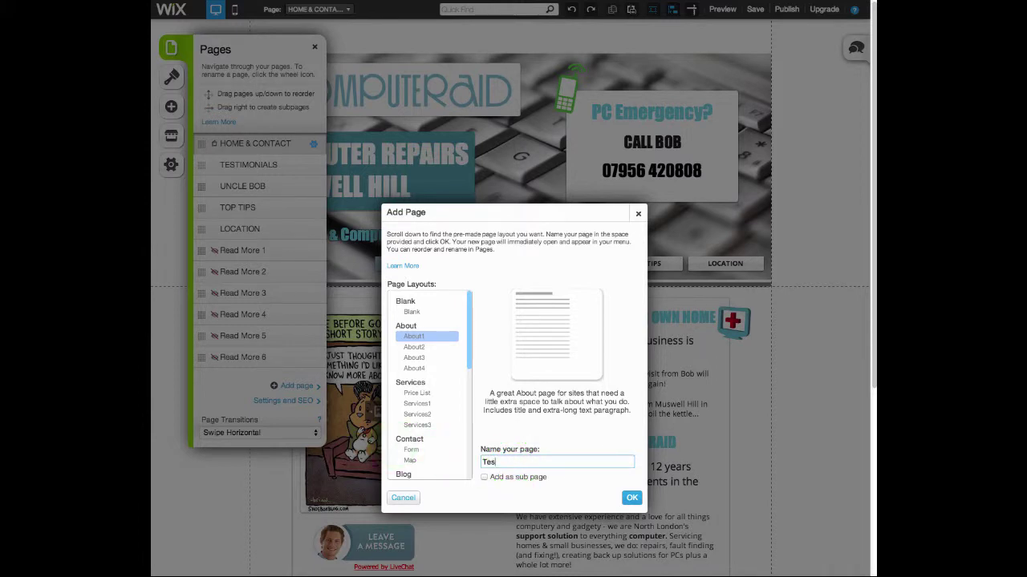
text(t)
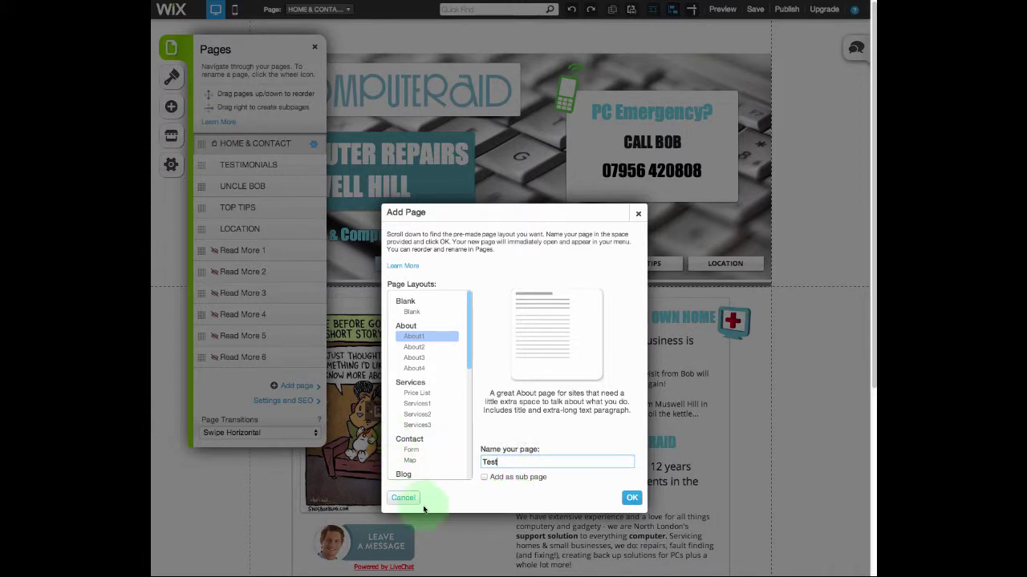
click(485, 477)
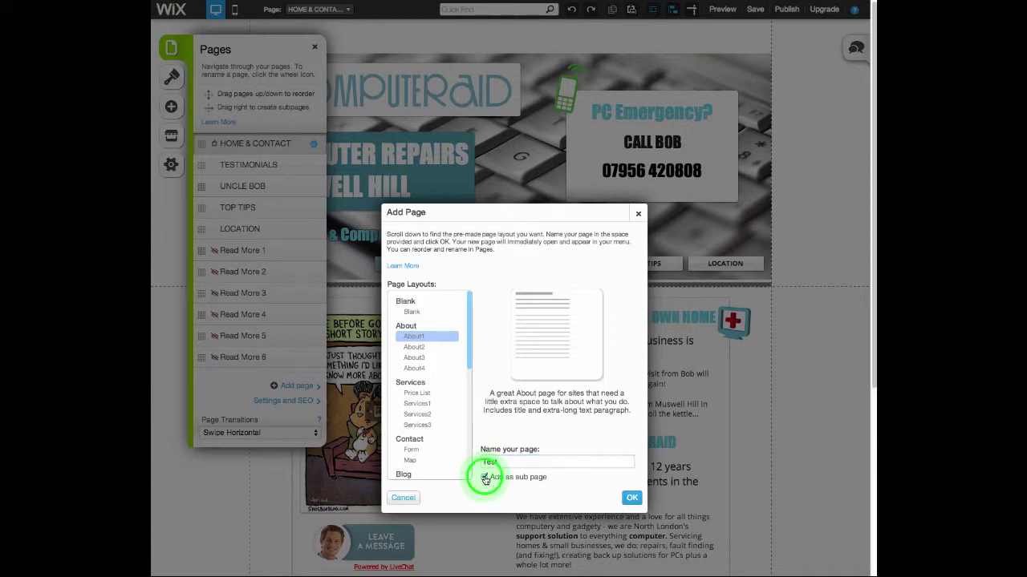
click(631, 498)
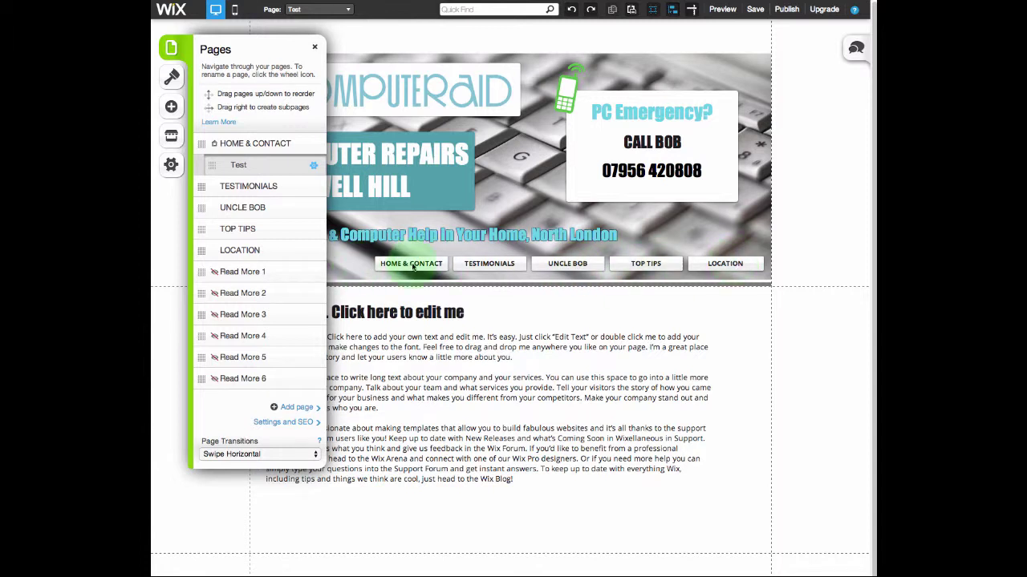
Replace the Test page's placeholder heading with 'Page Title', leaving the paragraphs unchanged.
mouse_move(239, 144)
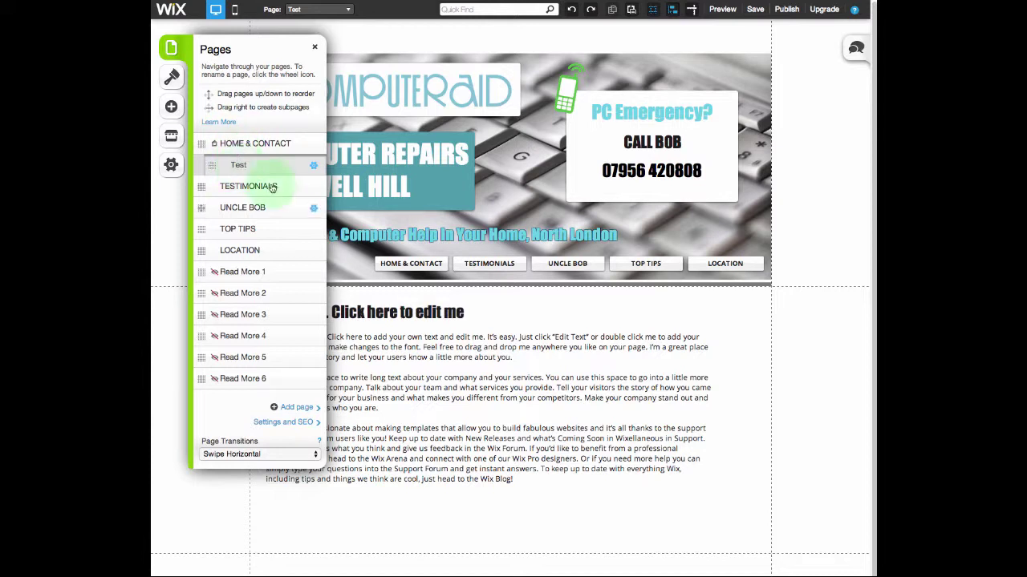
click(478, 320)
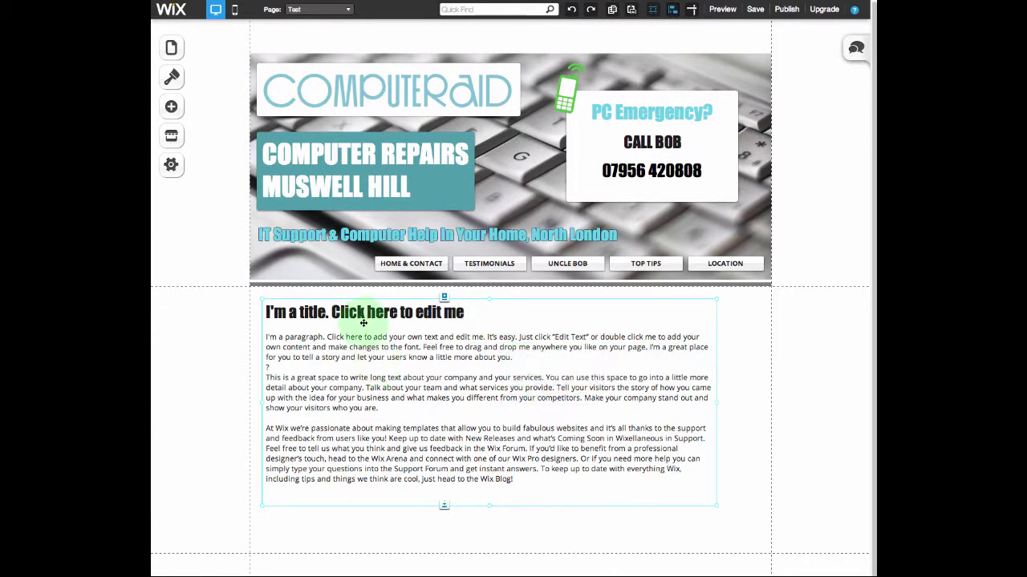
double_click(357, 315)
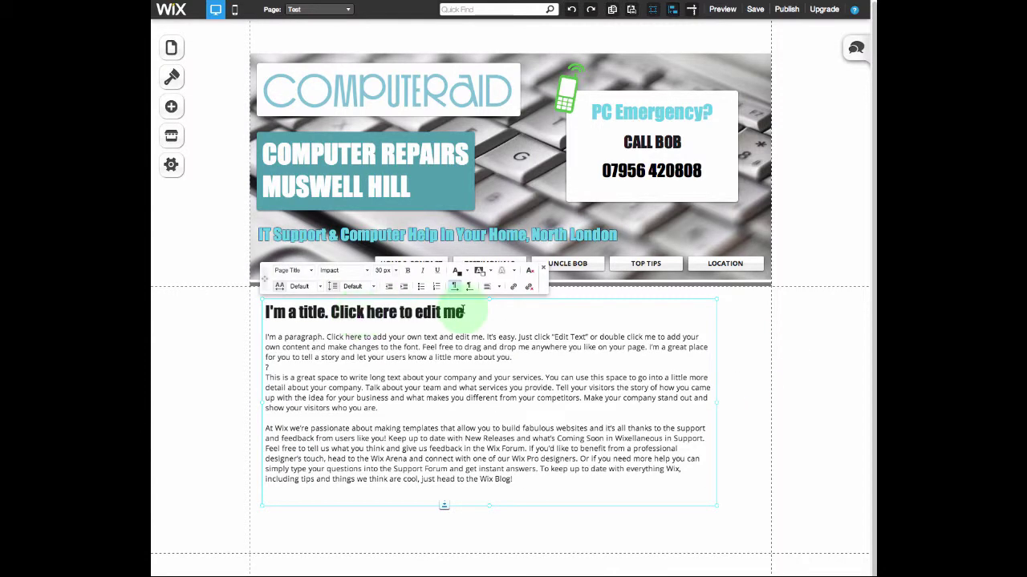
drag(464, 312, 265, 311)
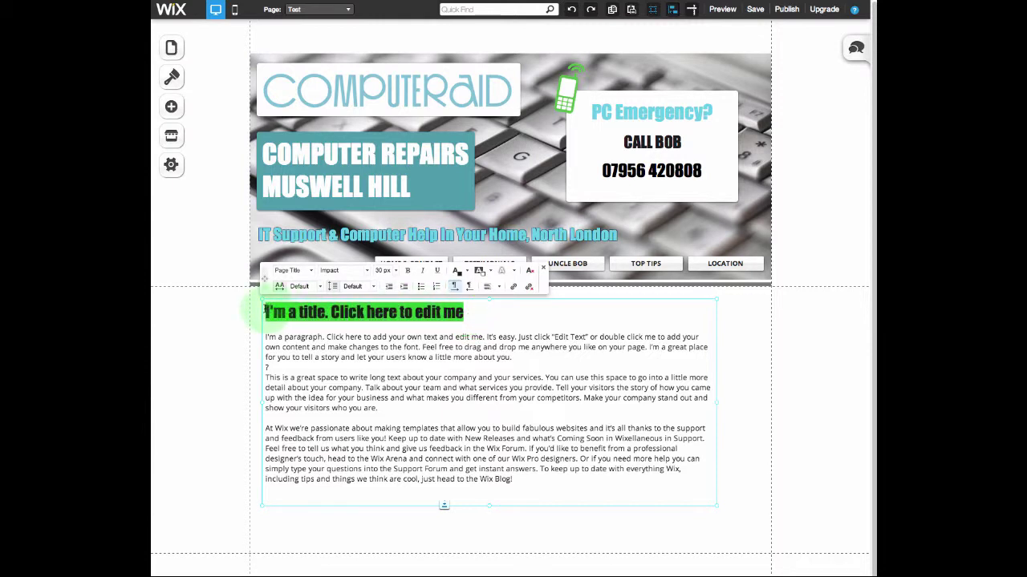
text(Page Titler)
key(BackSpace)
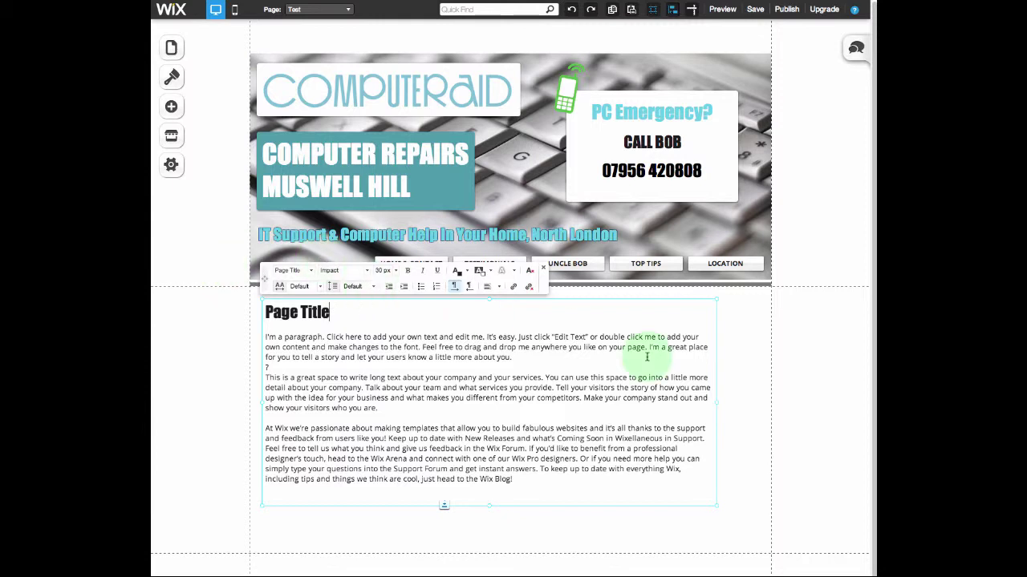
click(728, 381)
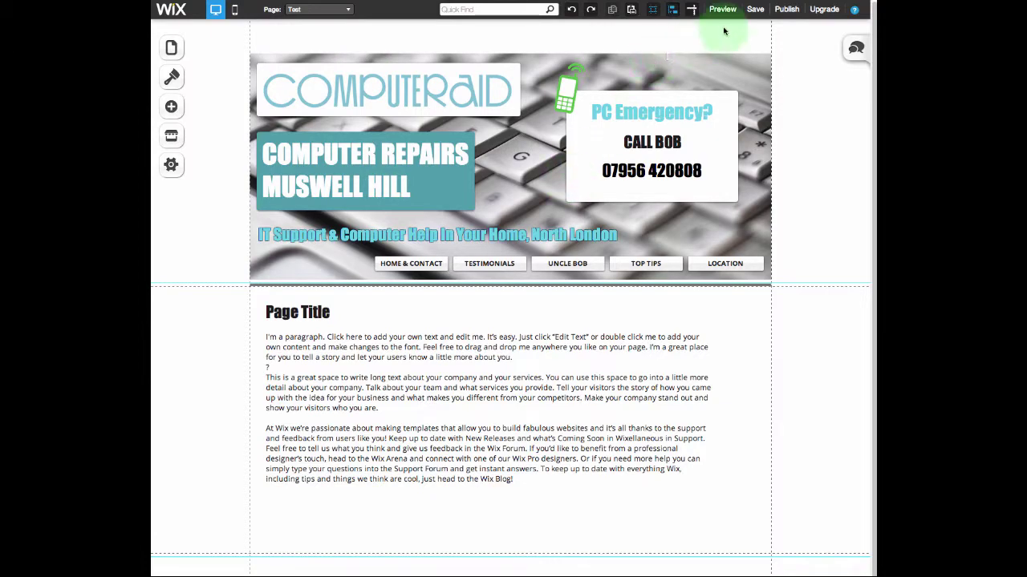
Save and publish the site, declining the promotion offer.
click(754, 10)
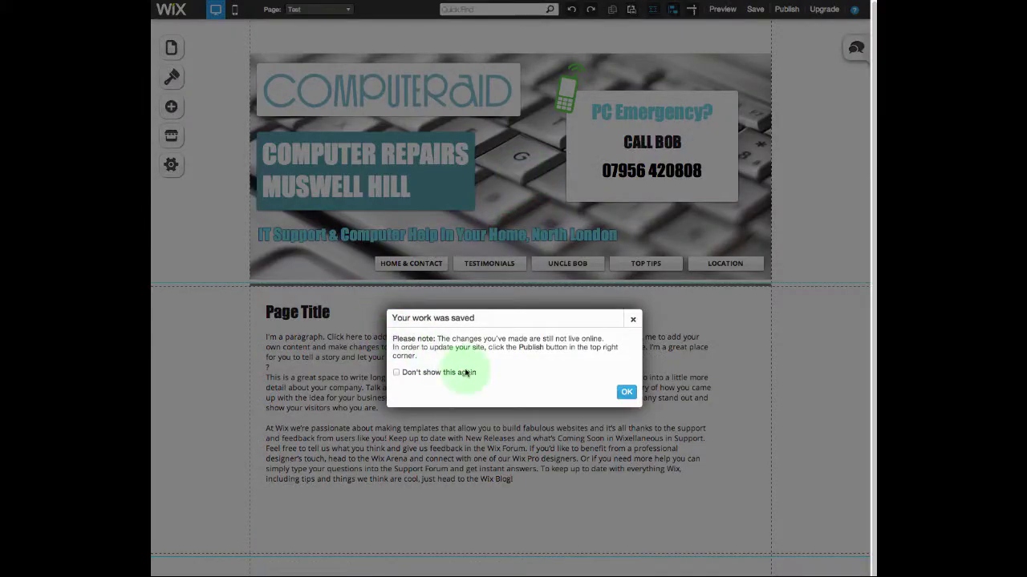
click(626, 391)
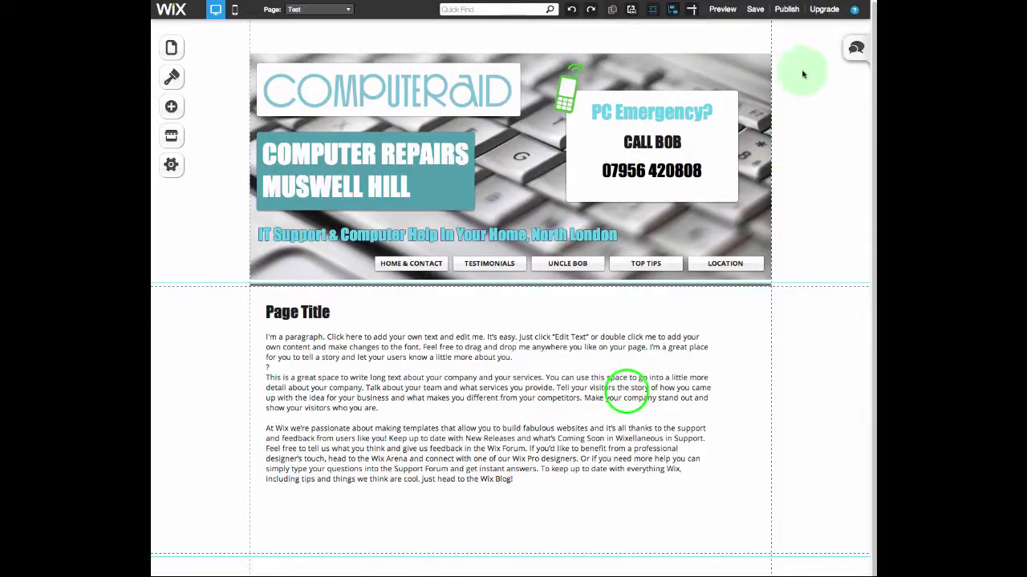
click(786, 9)
click(514, 193)
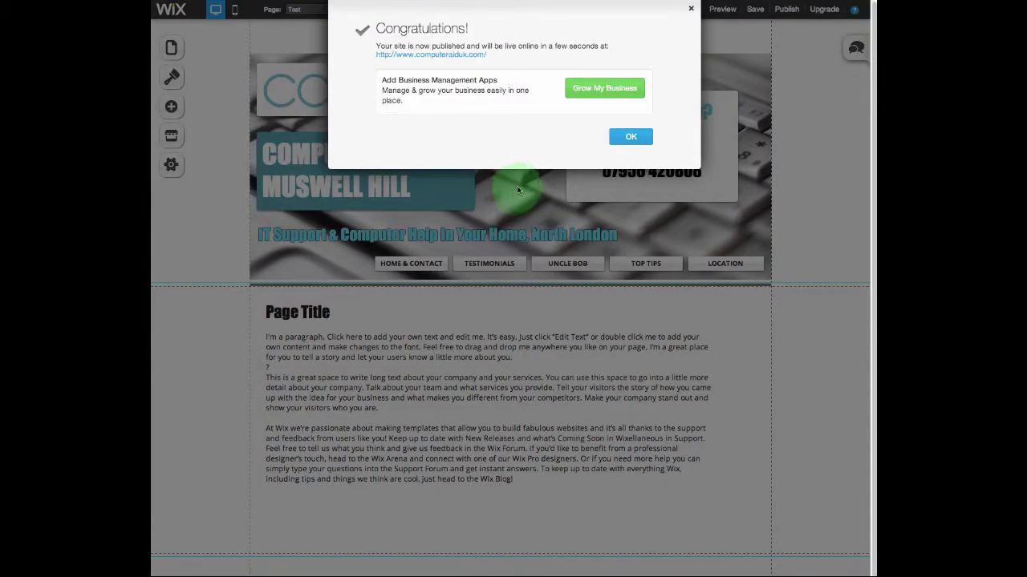
click(630, 135)
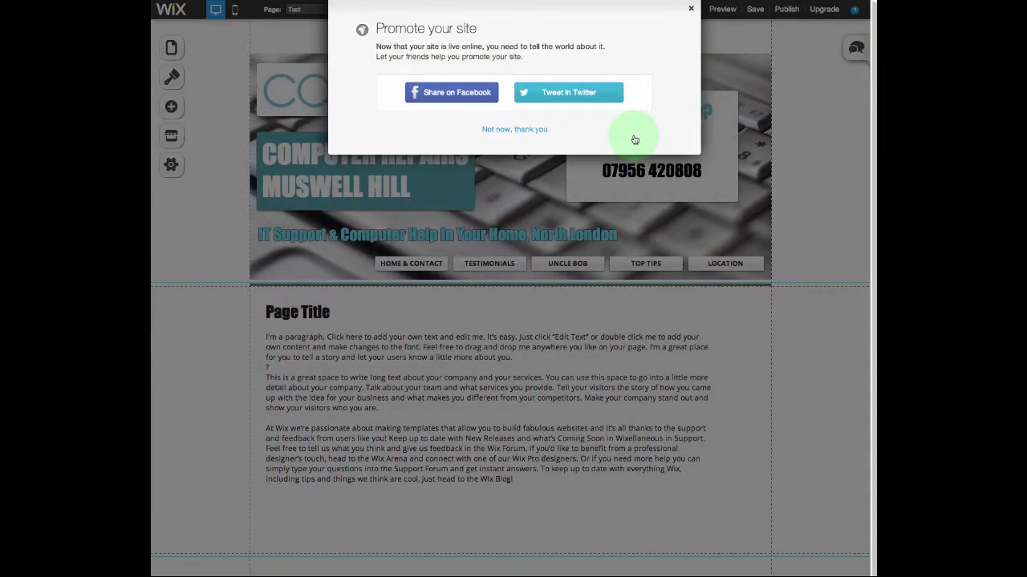
click(524, 129)
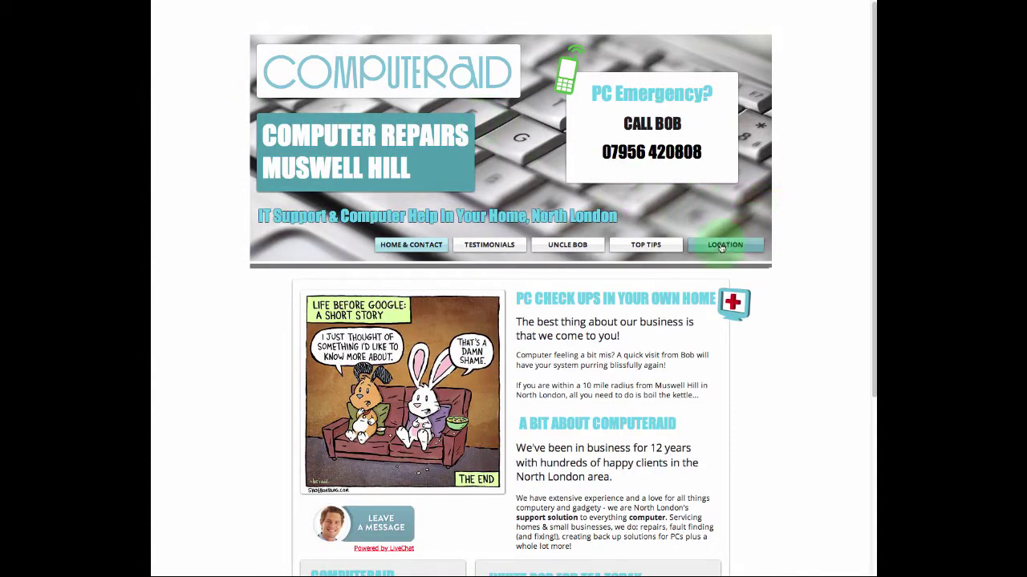
Open the Test subpage from the HOME & CONTACT menu on the live site.
mouse_move(425, 248)
click(418, 266)
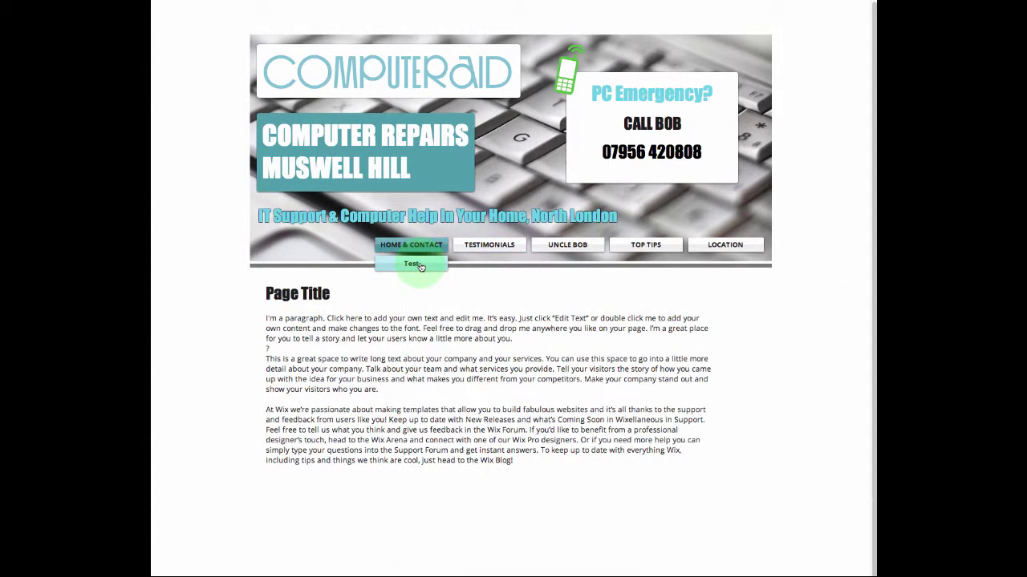
click(418, 240)
click(410, 254)
Return to the editor and show the site's page list.
click(556, 6)
click(290, 8)
click(191, 48)
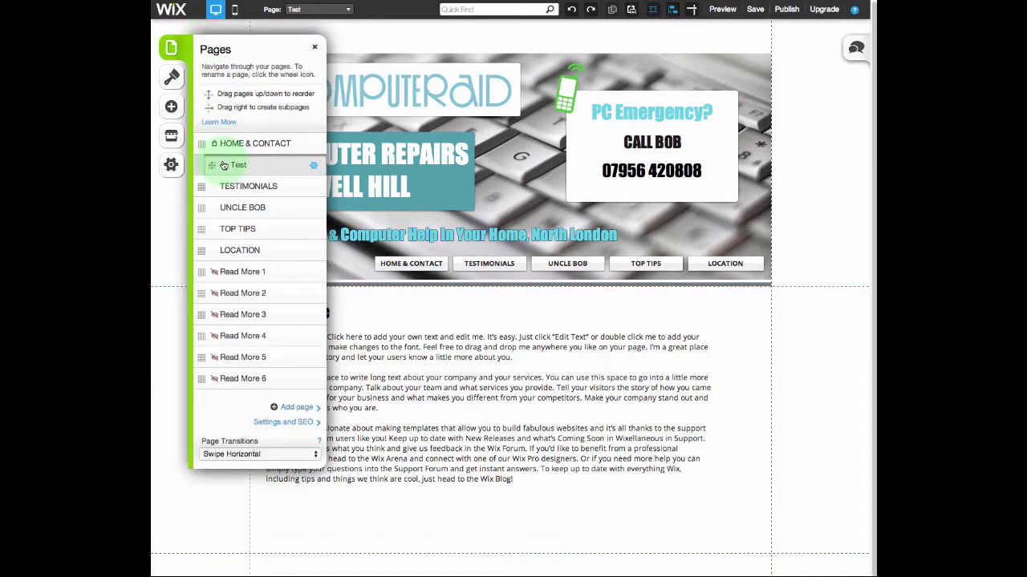
Delete the Test page through its Settings and SEO panel, confirming the deletion.
click(314, 165)
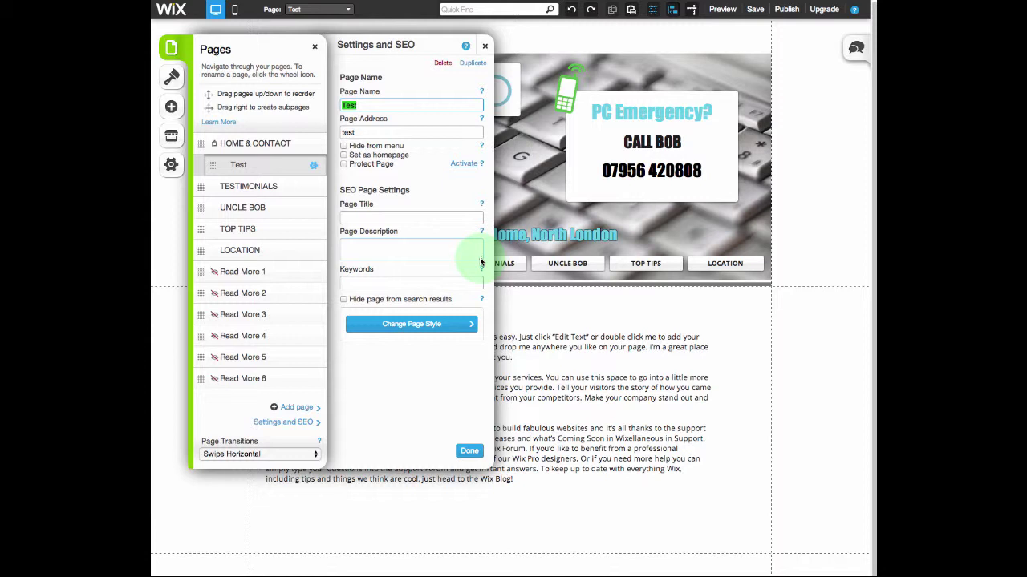
click(442, 63)
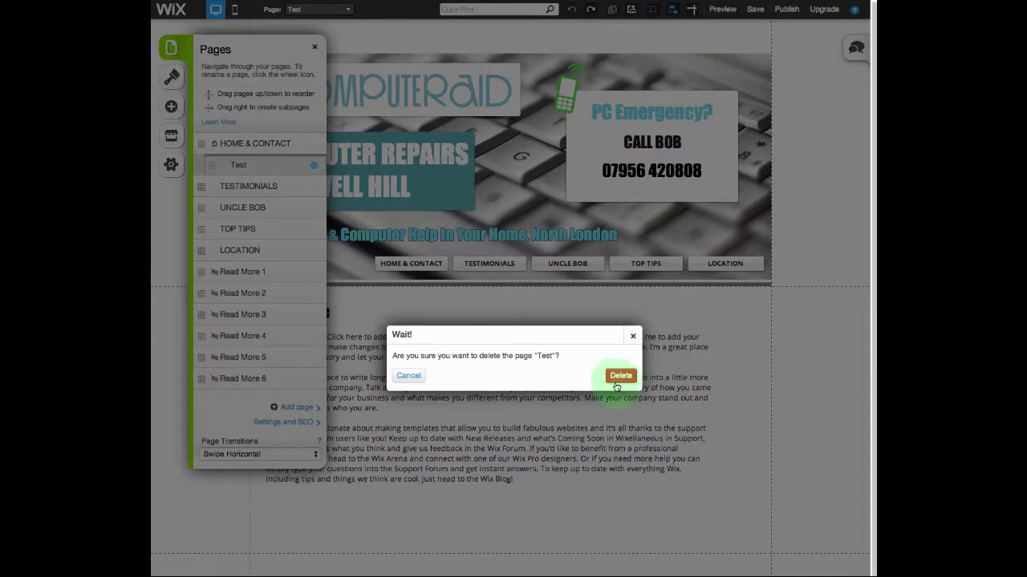
click(618, 377)
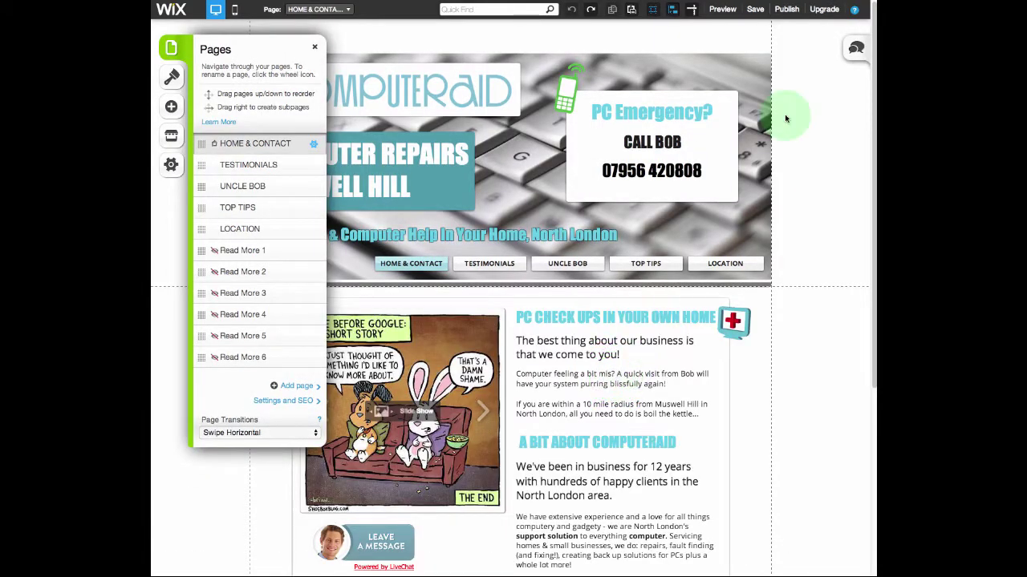
Save and republish the site without Test, skipping the promotion offer.
click(760, 14)
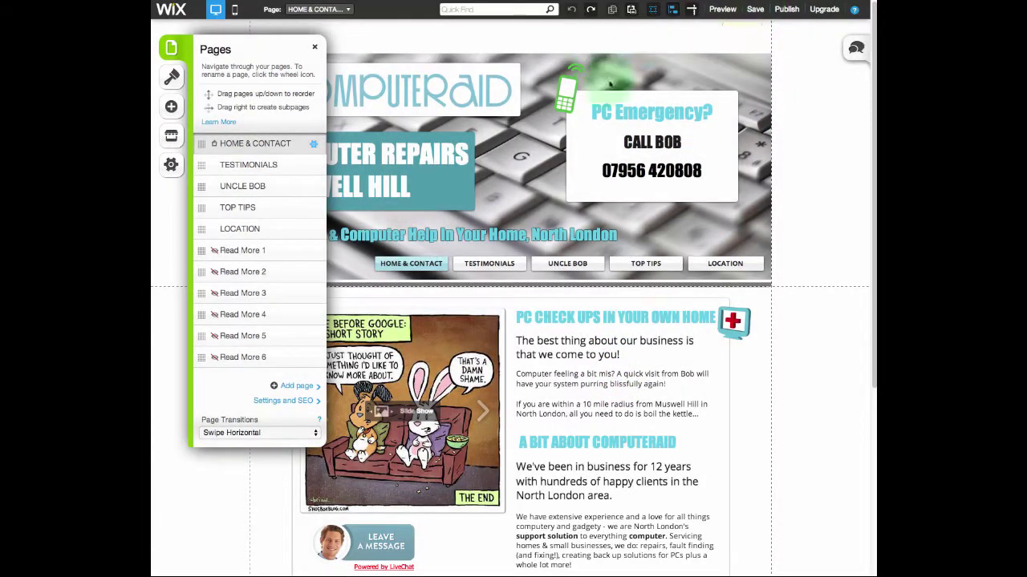
click(620, 395)
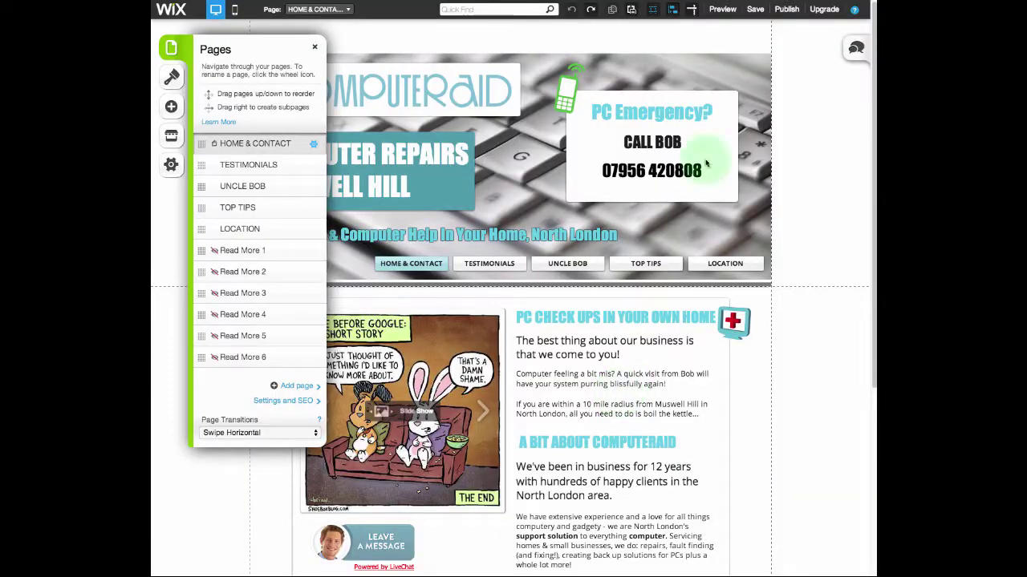
click(786, 12)
click(514, 194)
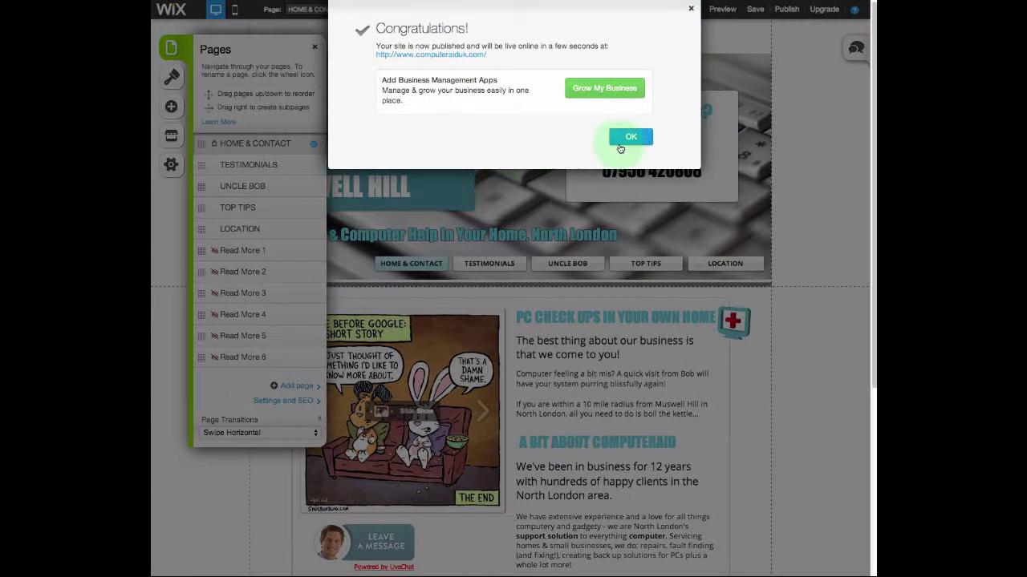
click(623, 141)
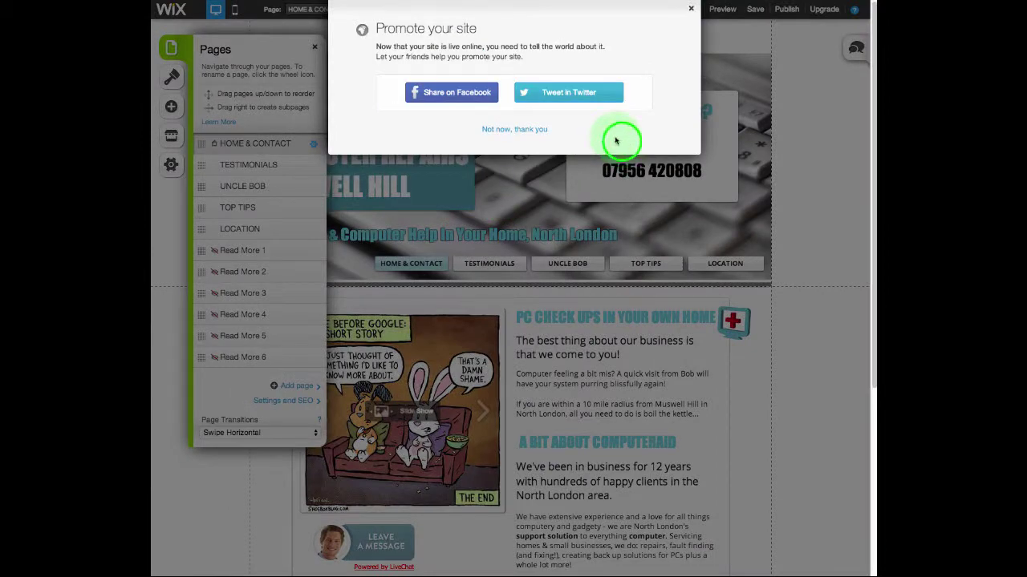
click(518, 130)
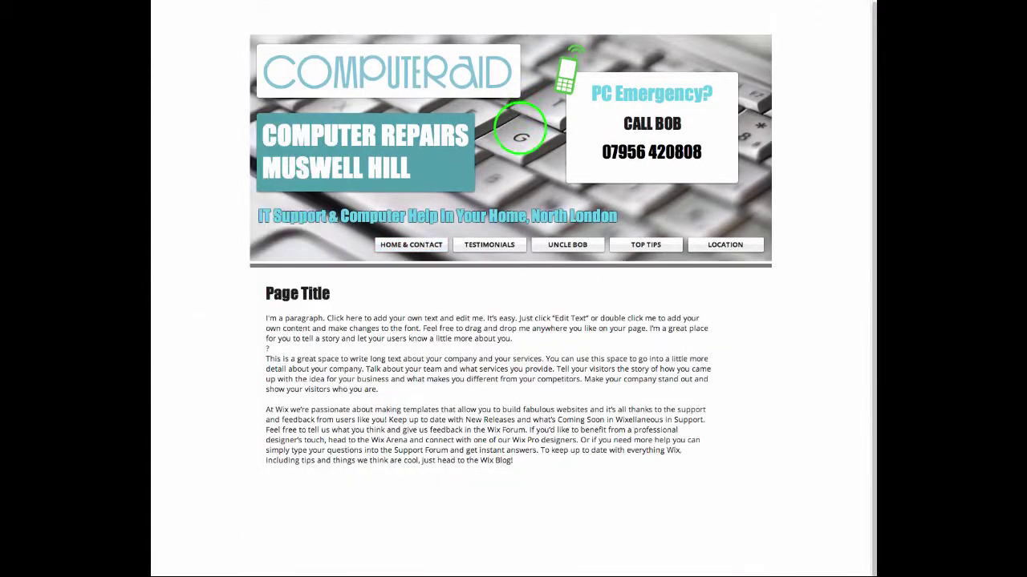